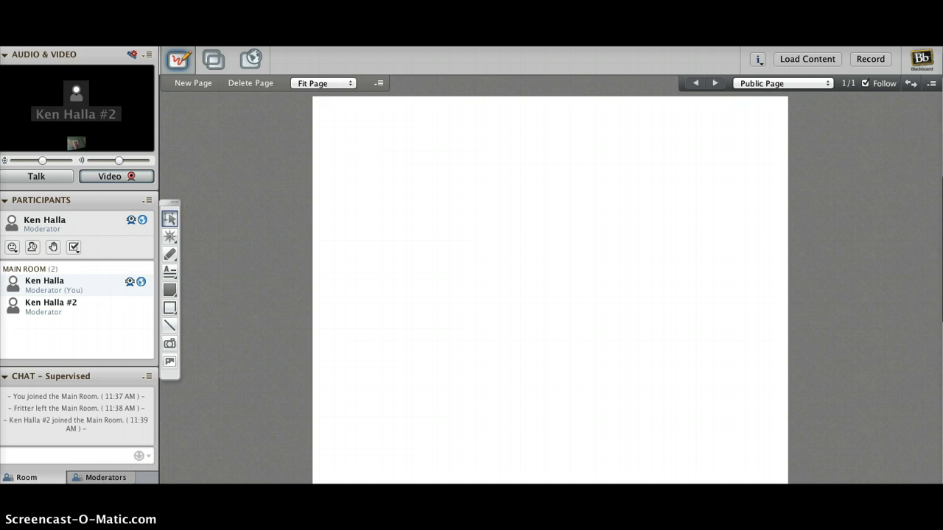
Step: Review the permissions of the second moderator in the participants list and check the session from that participant's window
click(63, 312)
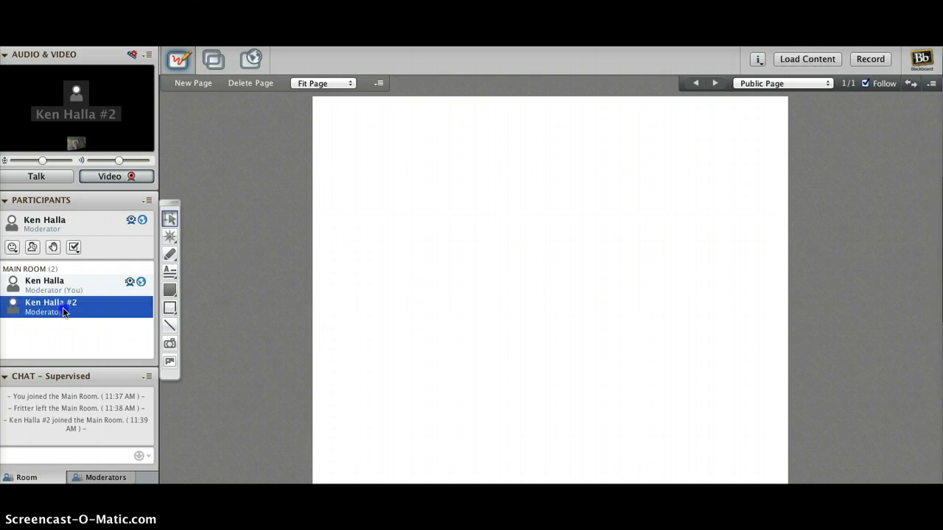
click(138, 306)
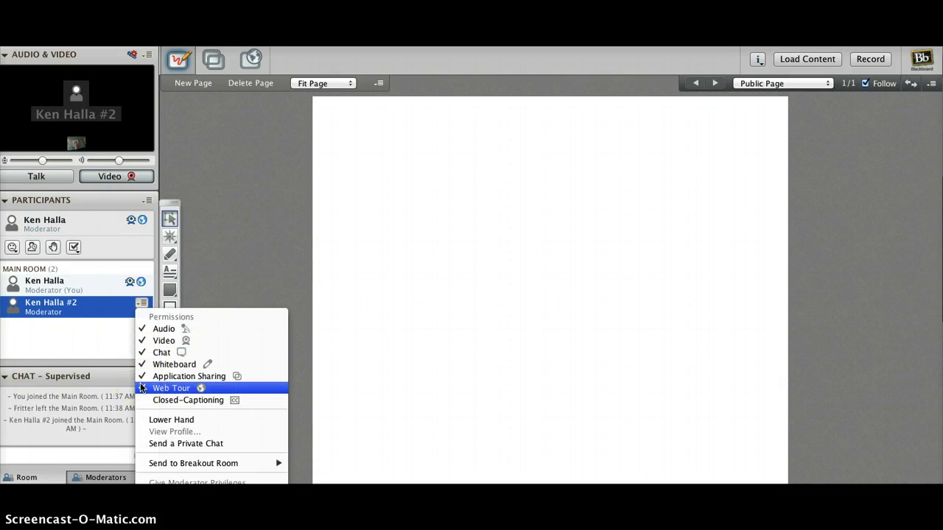
drag(125, 372, 112, 354)
click(112, 353)
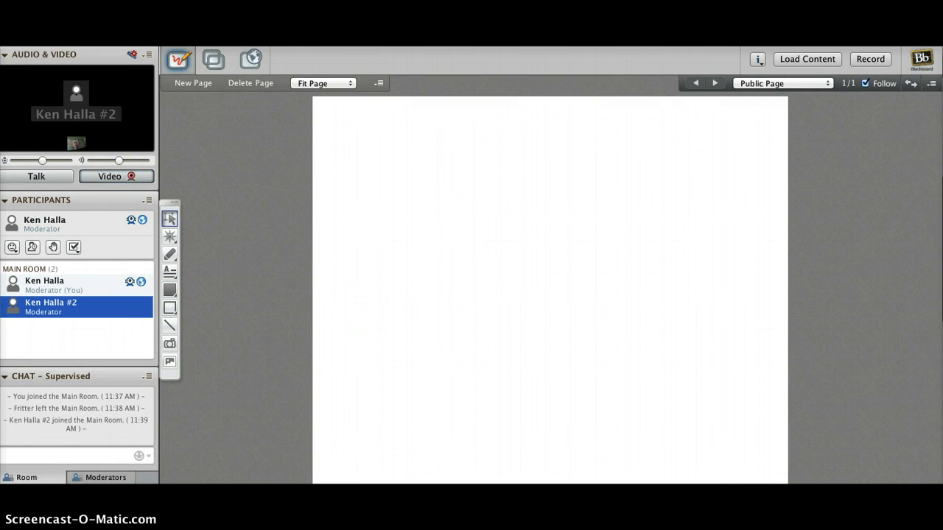
key(super+Tab)
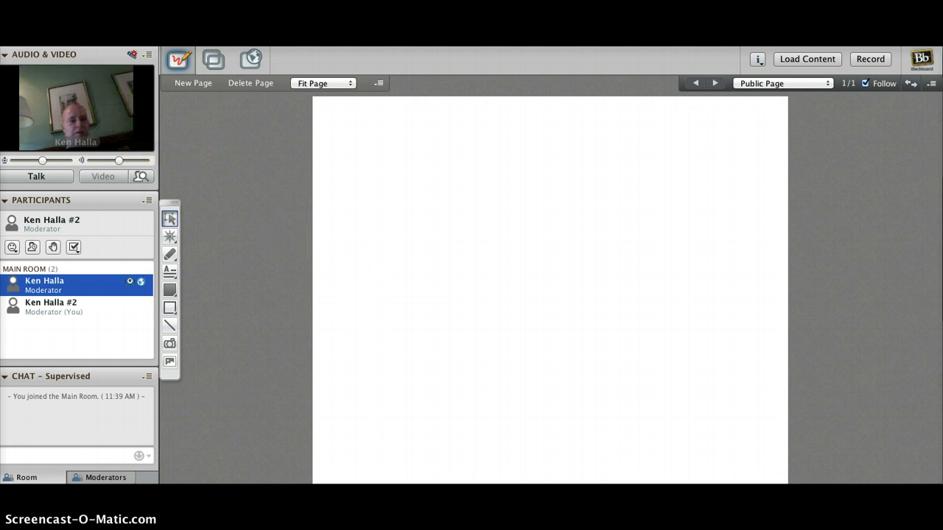
key(super+Tab)
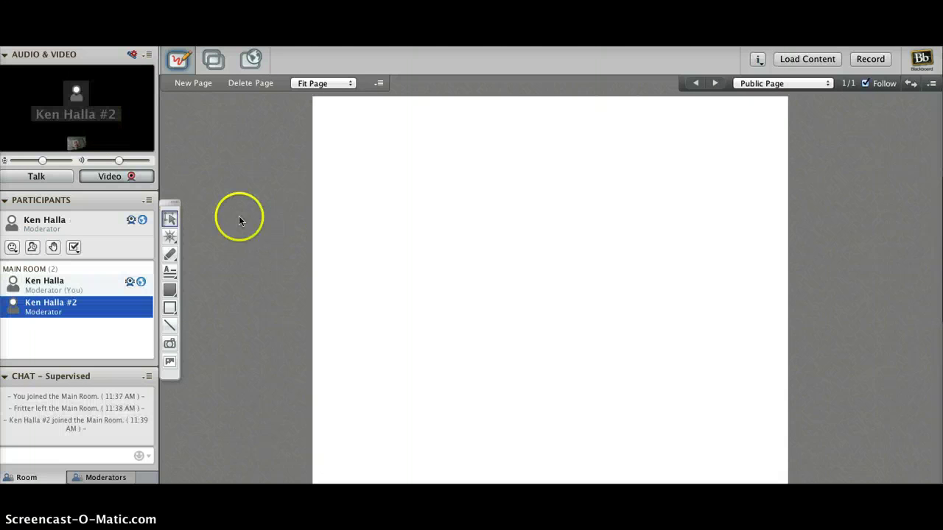
Step: Turn the microphone on and back off, and view the available poll responses
click(53, 179)
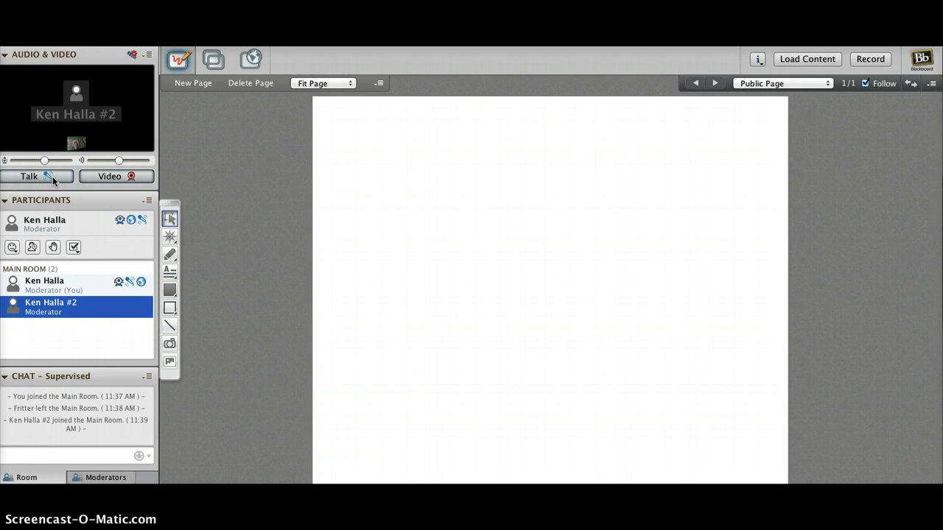
click(52, 180)
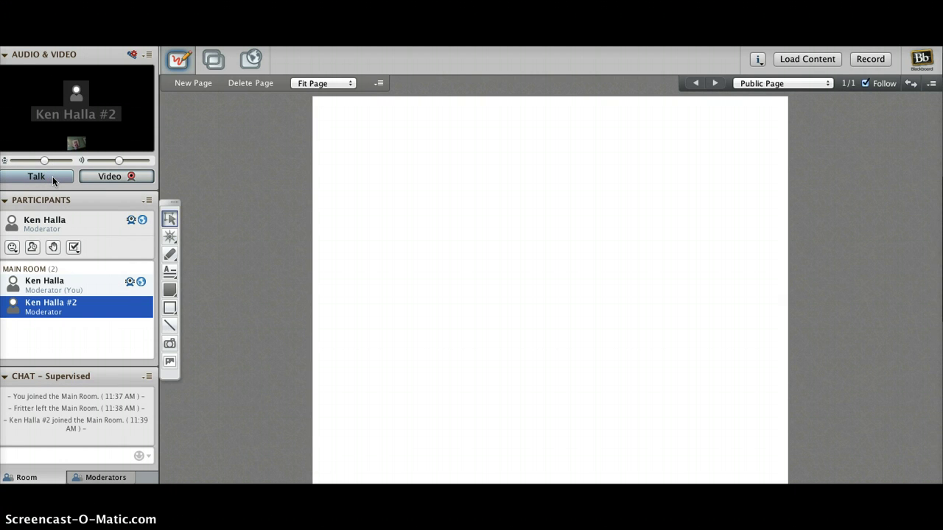
click(73, 246)
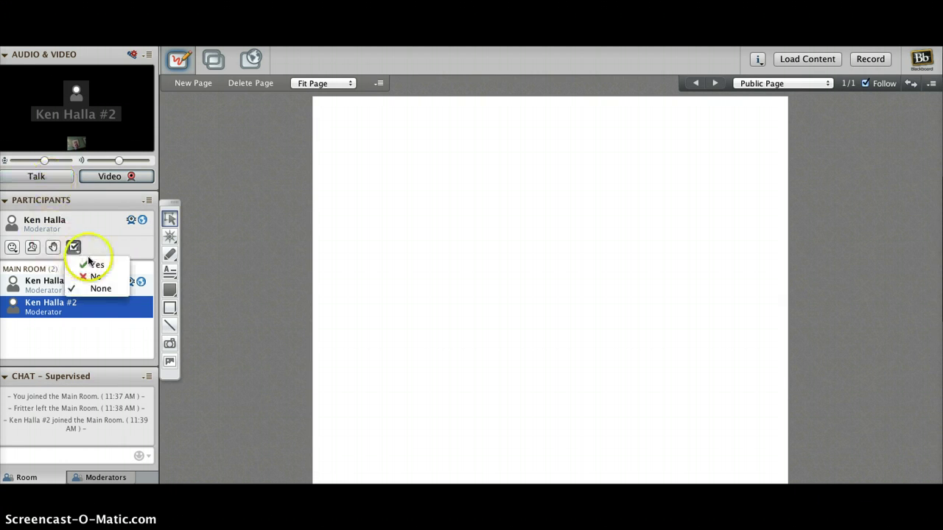
click(139, 311)
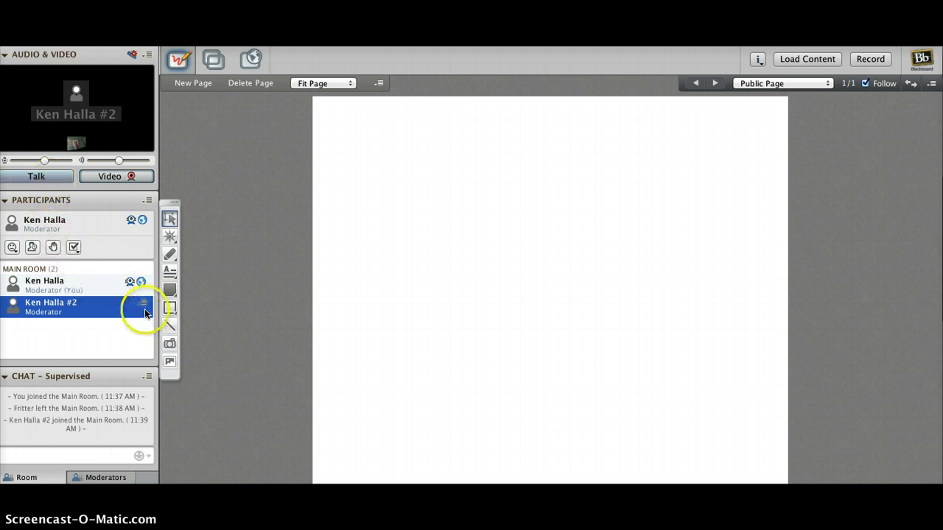
Step: Raise and lower the hand, give a Yes response, and reset the response to None
click(53, 247)
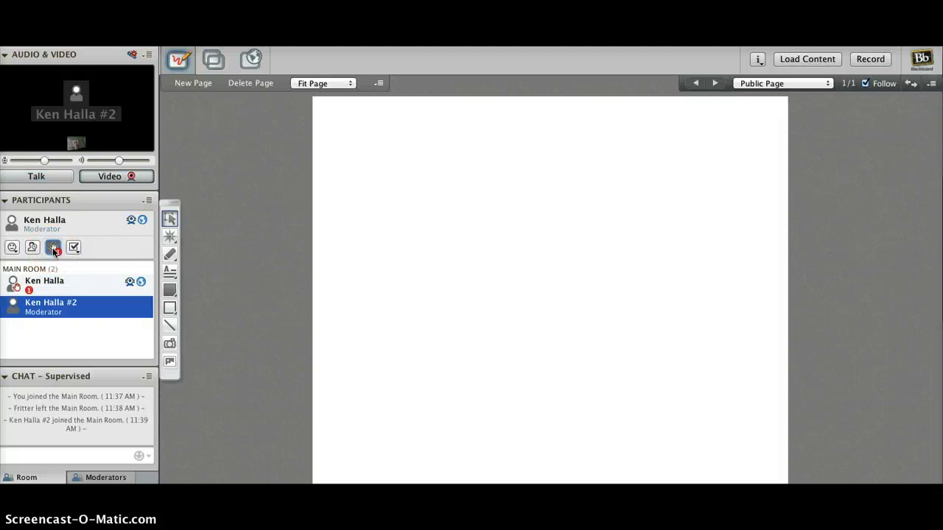
click(52, 247)
click(73, 247)
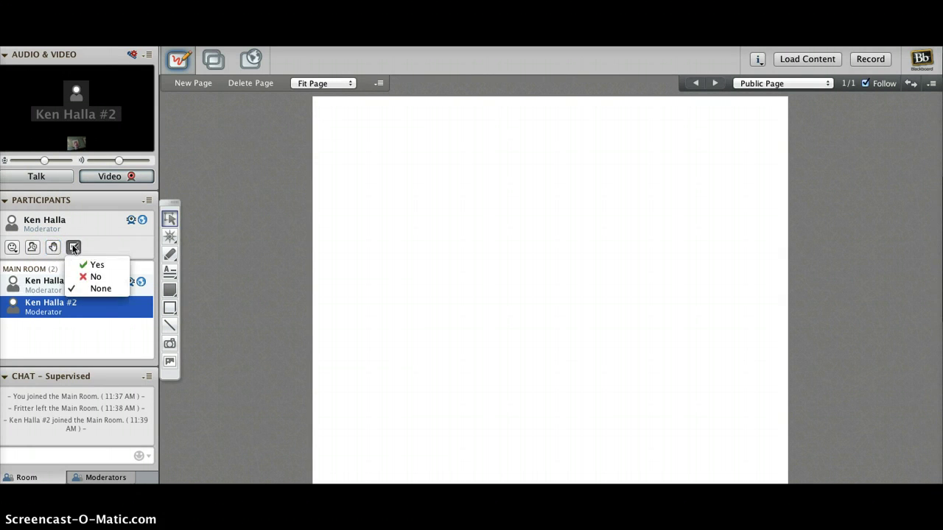
click(91, 272)
click(74, 249)
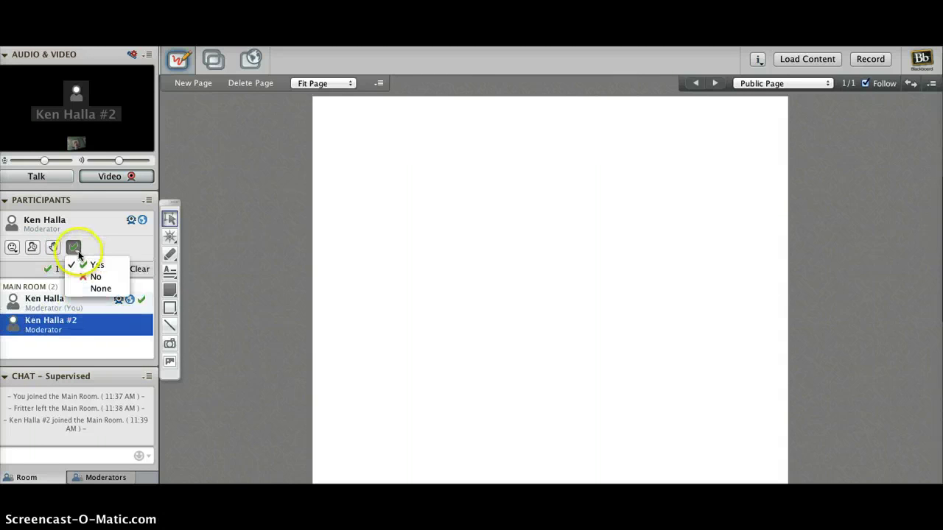
click(98, 288)
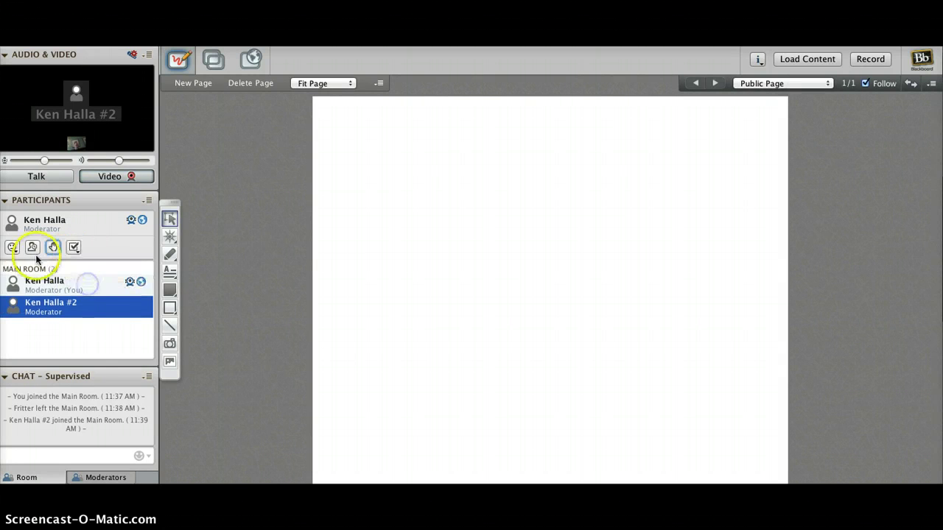
click(13, 248)
click(52, 247)
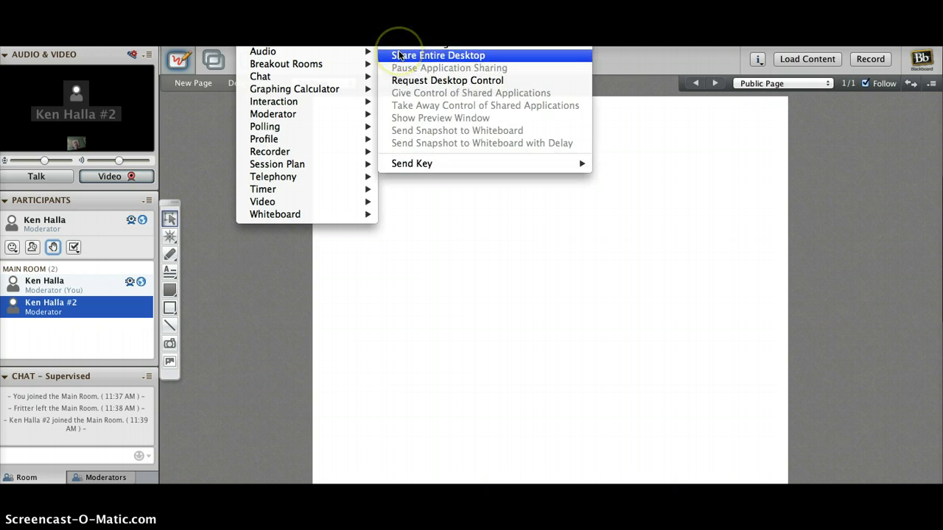
click(216, 171)
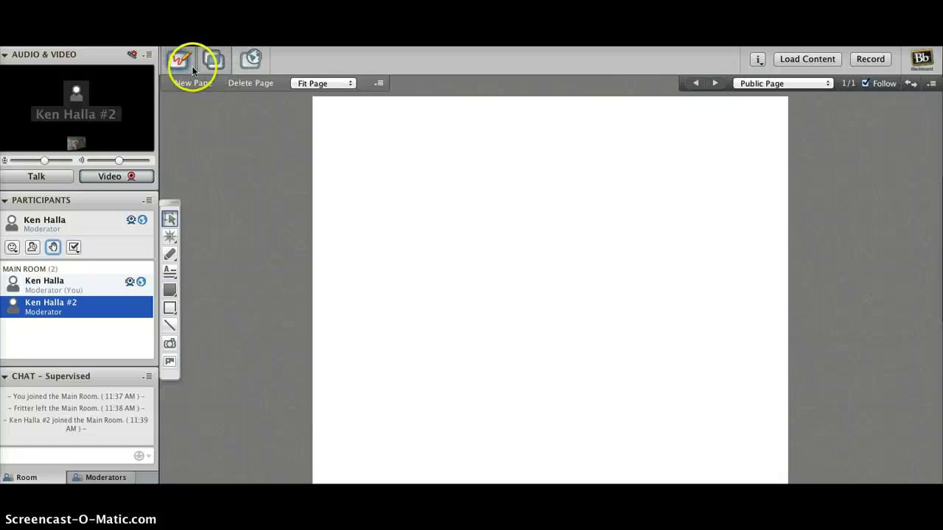
click(216, 64)
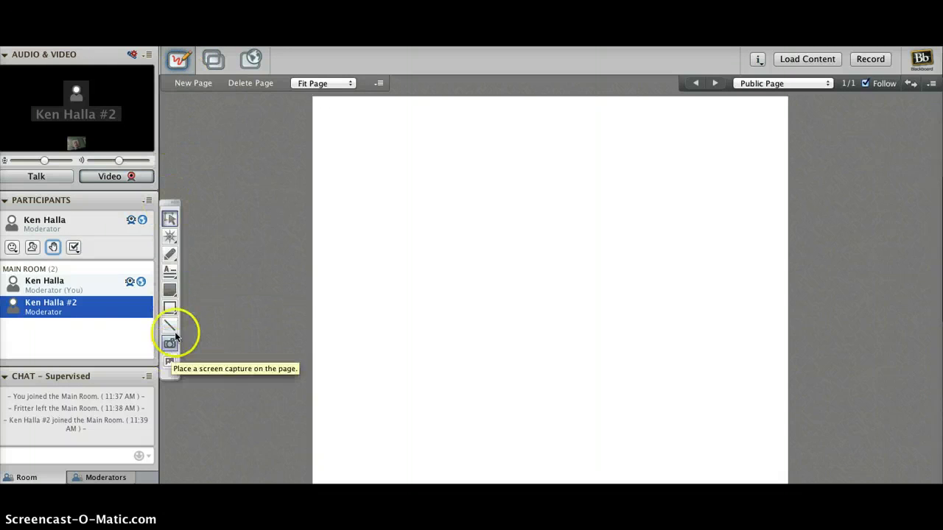
click(176, 311)
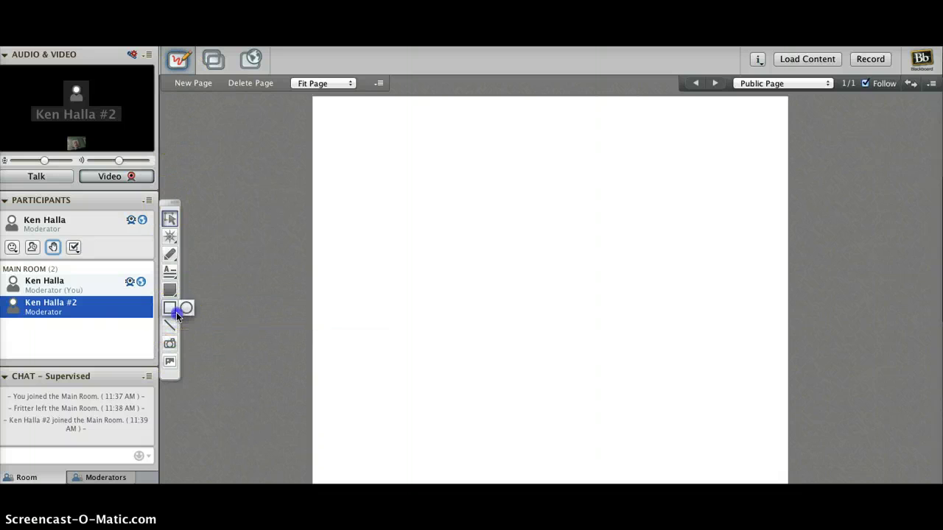
drag(174, 297, 187, 274)
Step: Start a web tour by loading the copied URL of the online document
click(257, 60)
click(257, 60)
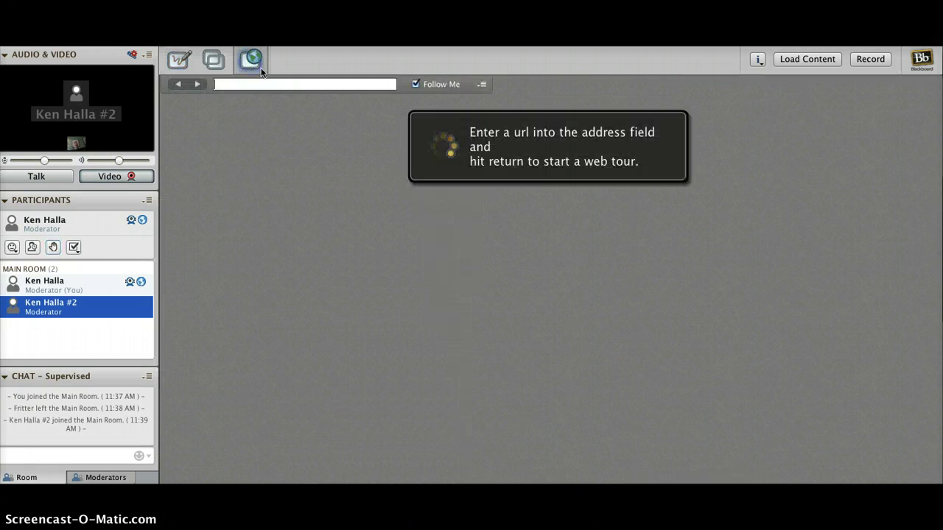
click(263, 83)
key(super+v)
key(Return)
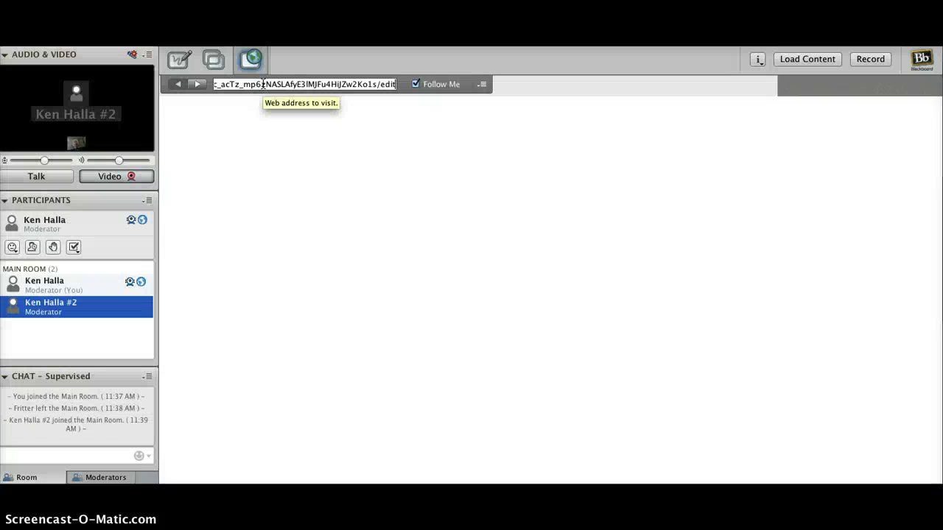
Step: Check the Bb Collaborate Requirements web tour from the second participant's window and return to the first one
click(355, 148)
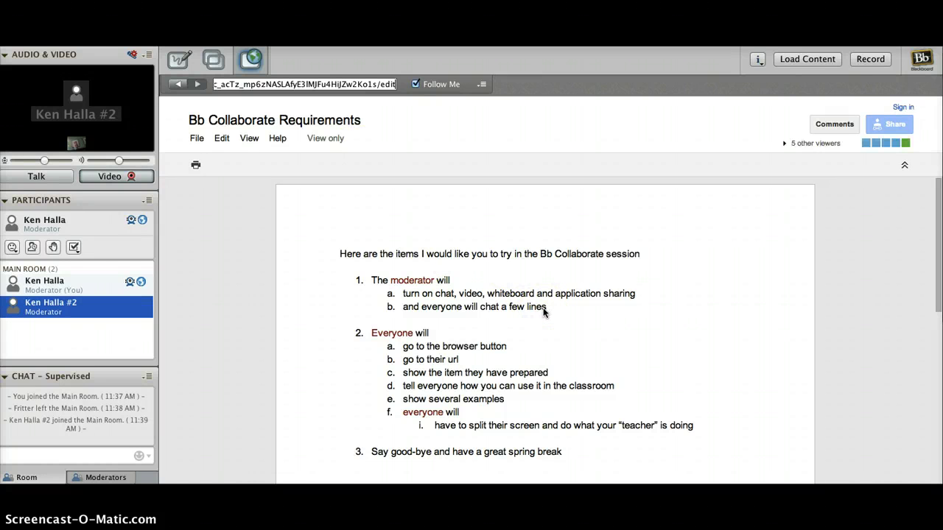
click(576, 370)
key(super+Tab)
key(super+Tab)
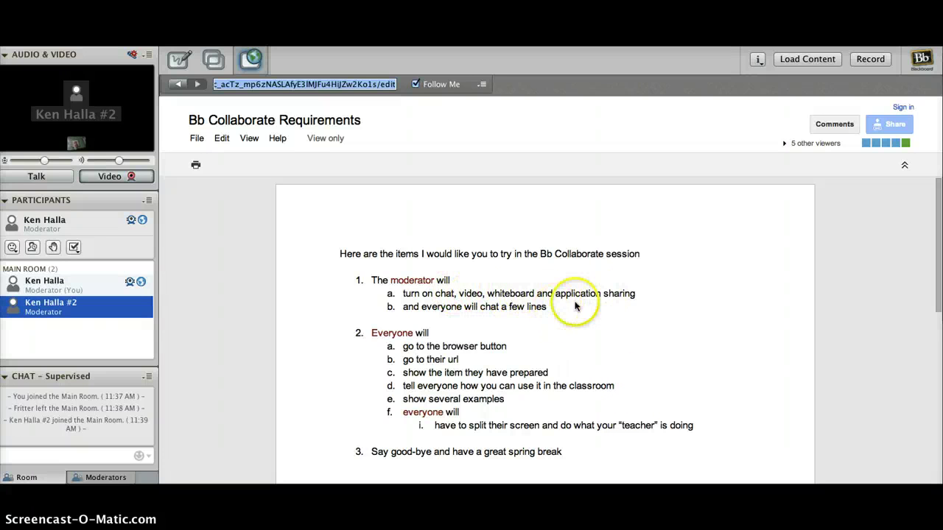
Step: Begin a chat message to the room
click(103, 456)
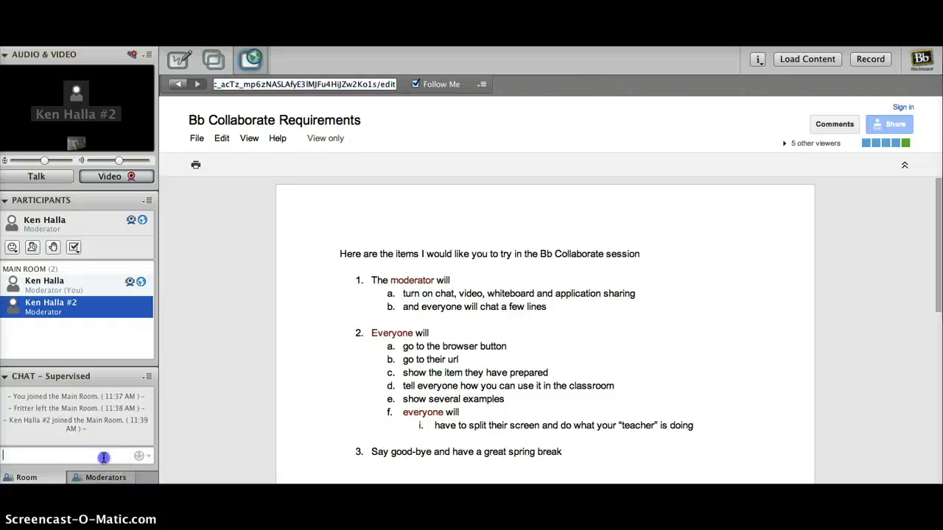